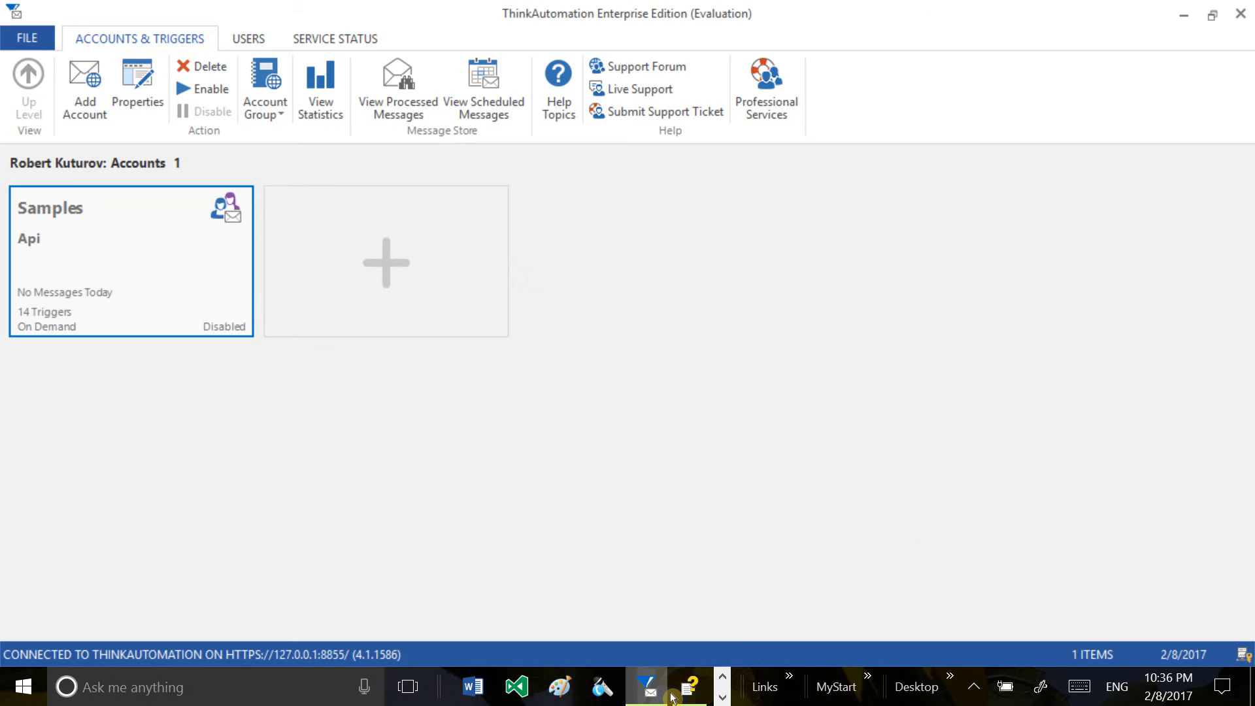
Add a new account named Order Processing with the details text "Process Orders".
mouse_move(671, 698)
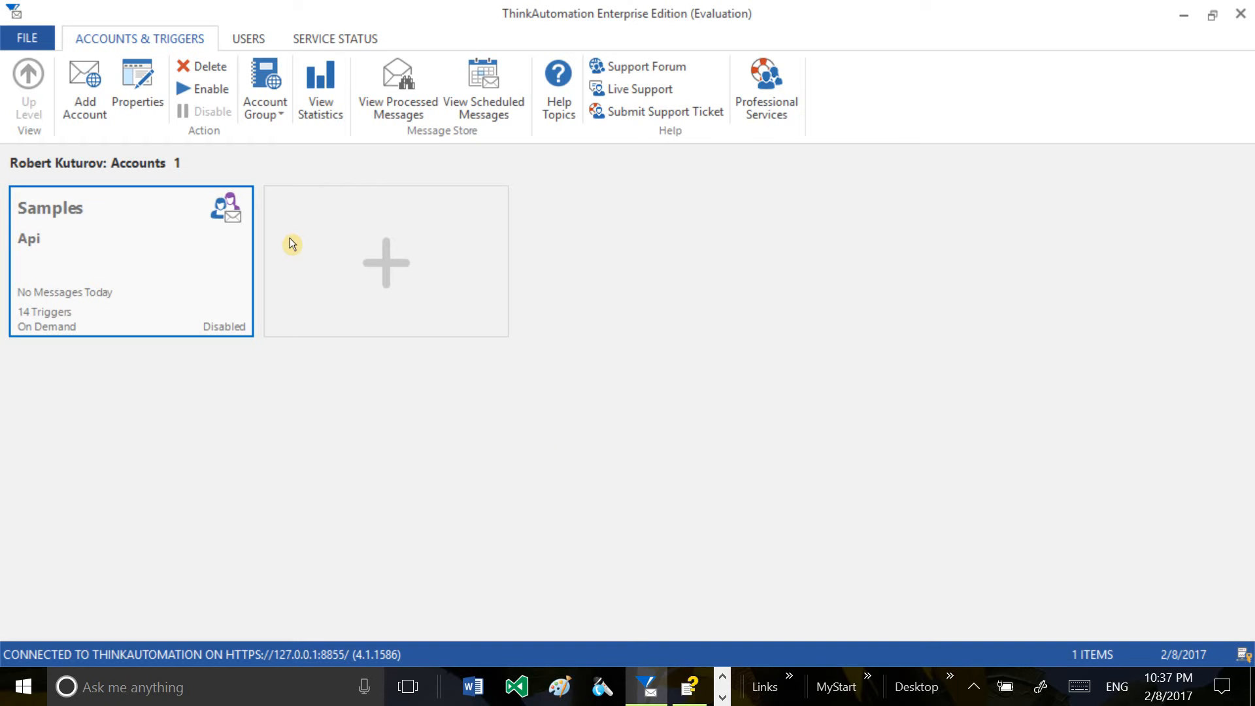
left_click(393, 269)
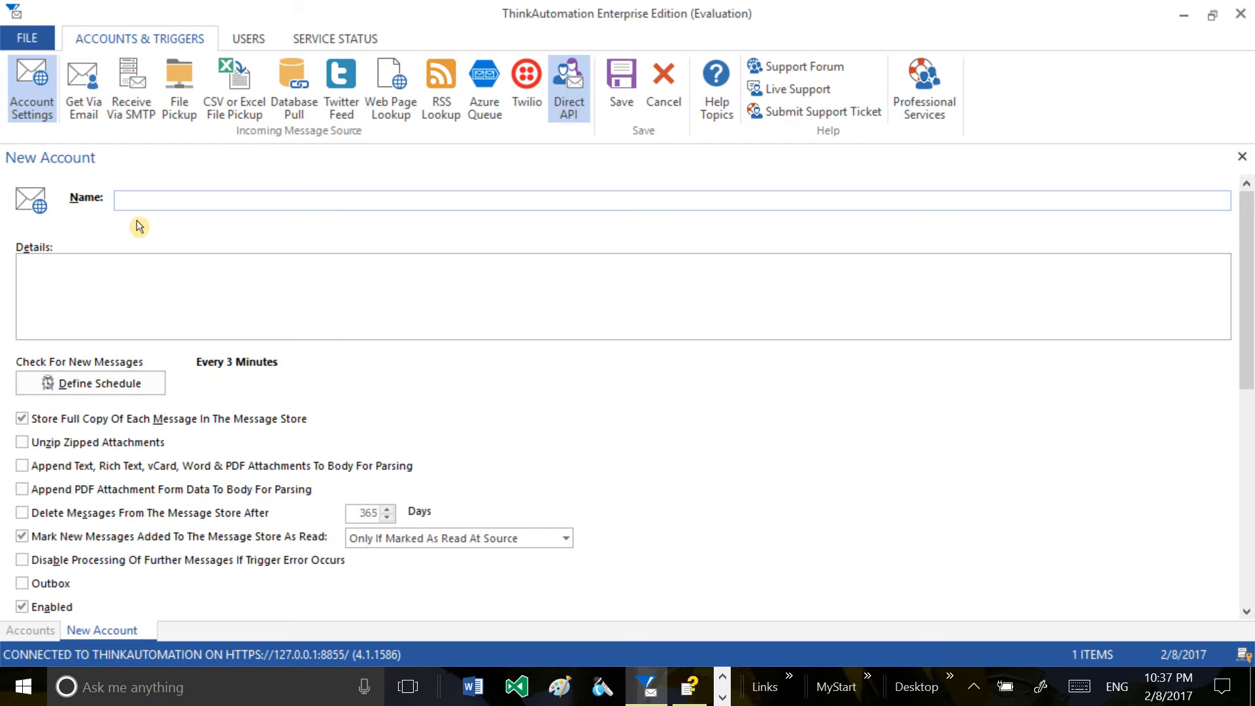
type("Order Processing")
left_click(158, 282)
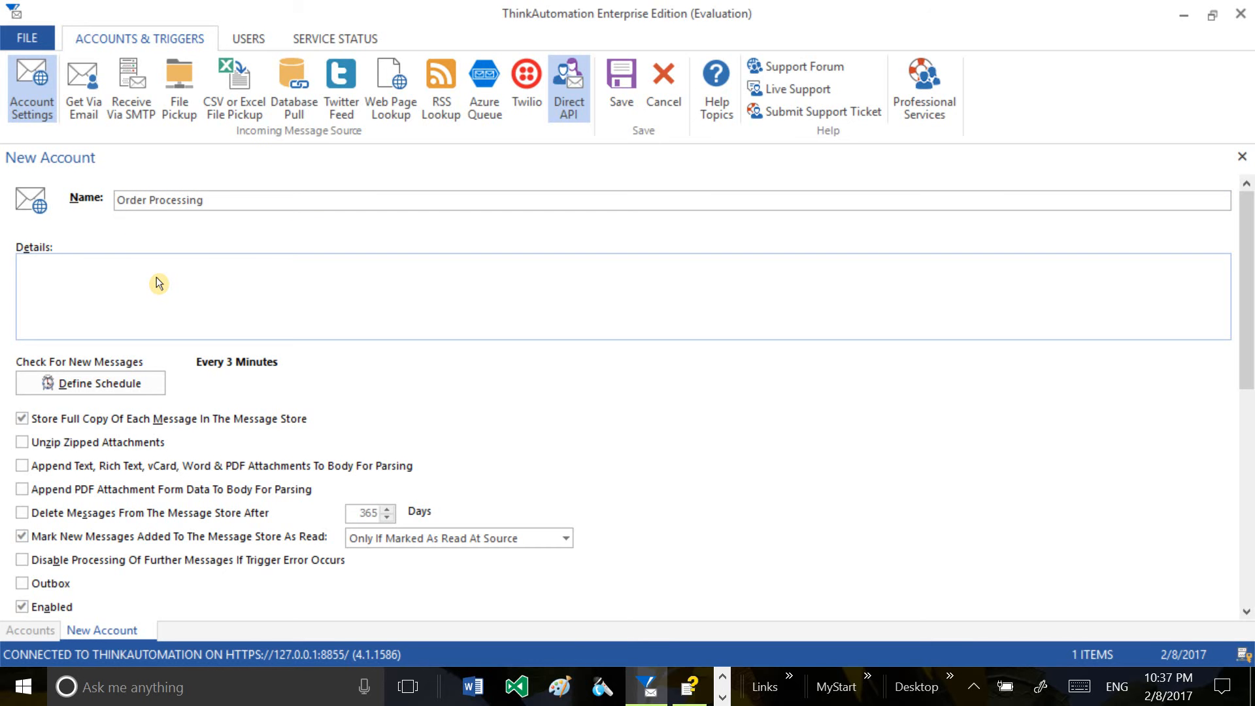
type("Process Orders")
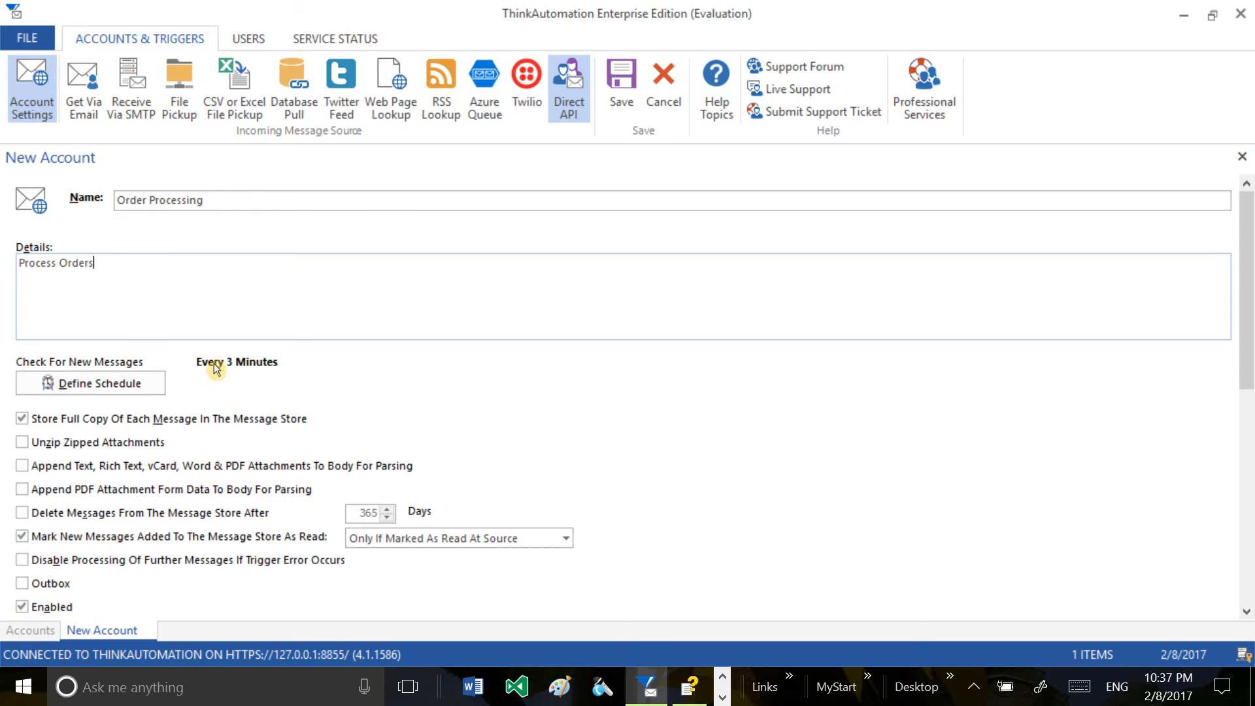
Set the account's message check schedule to run at specific times, 07:15 and 22:15.
left_click(112, 385)
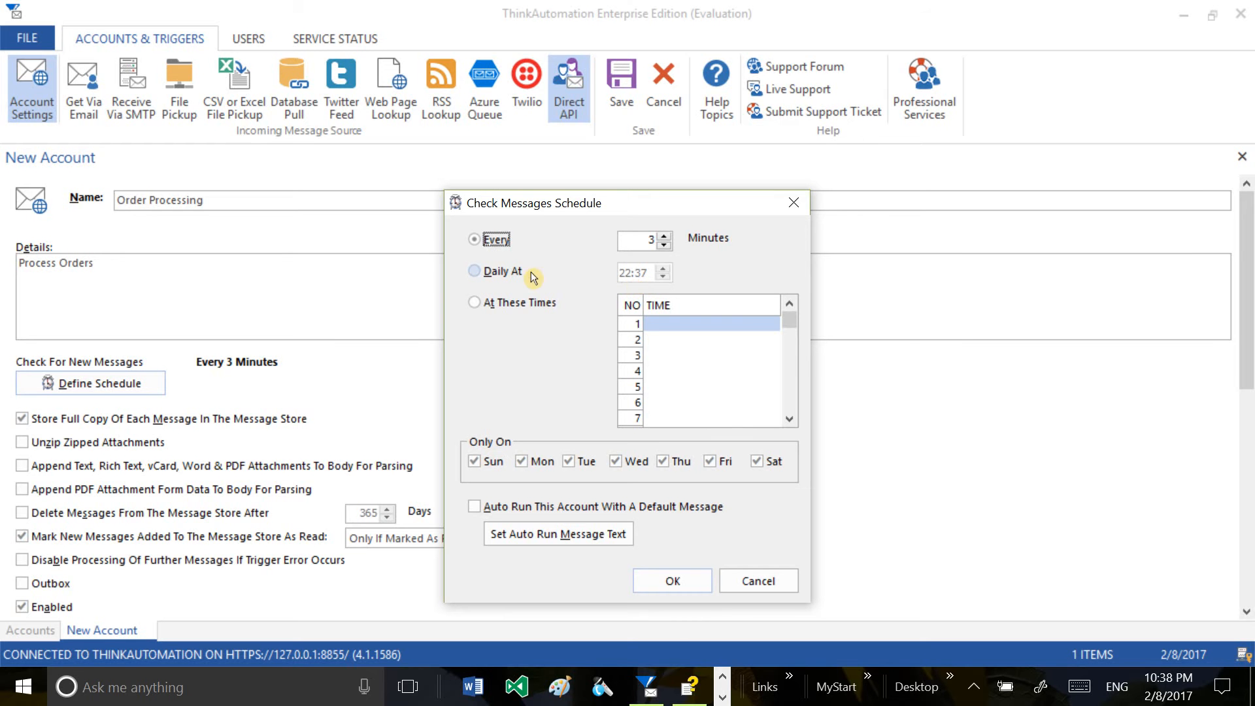
left_click(487, 282)
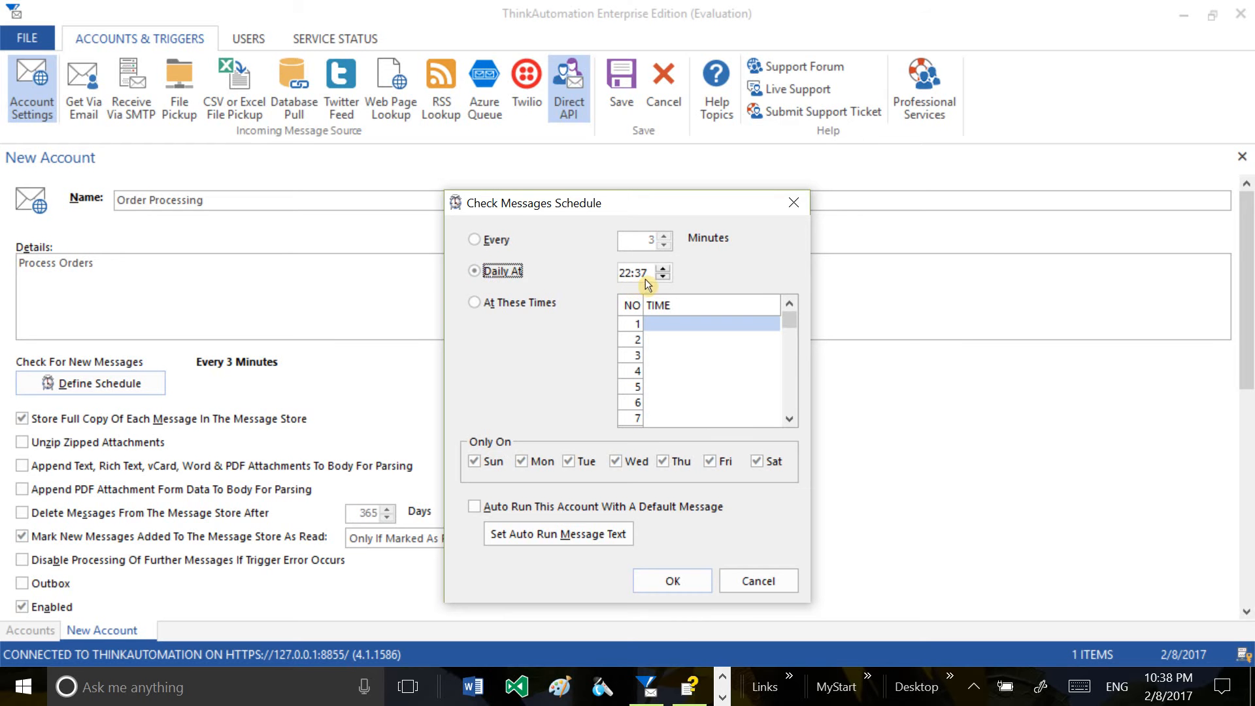
left_click(475, 302)
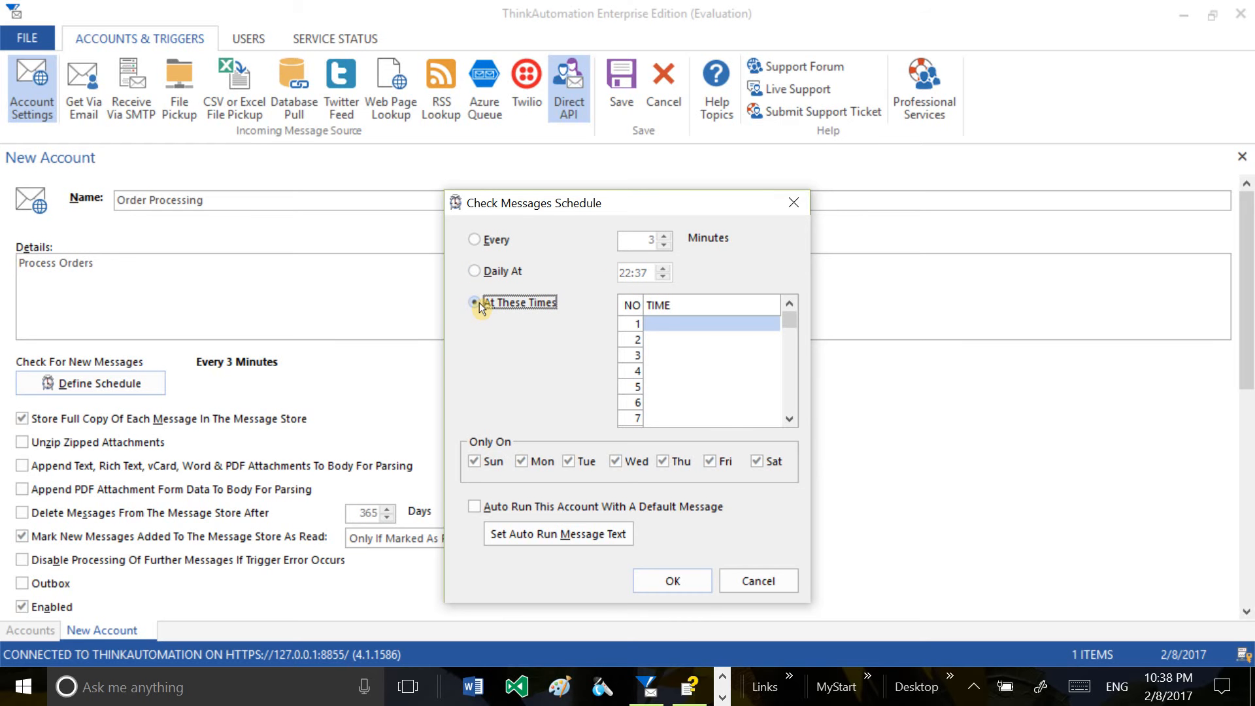
left_click(662, 327)
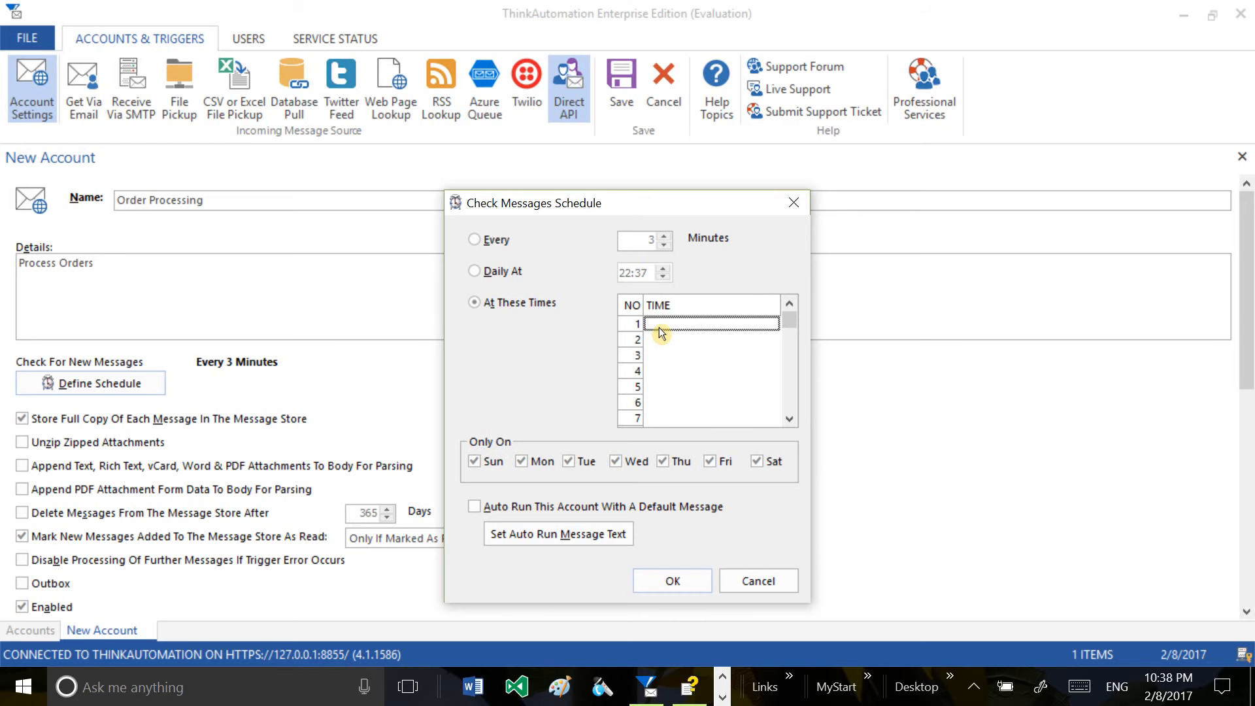
left_click(662, 327)
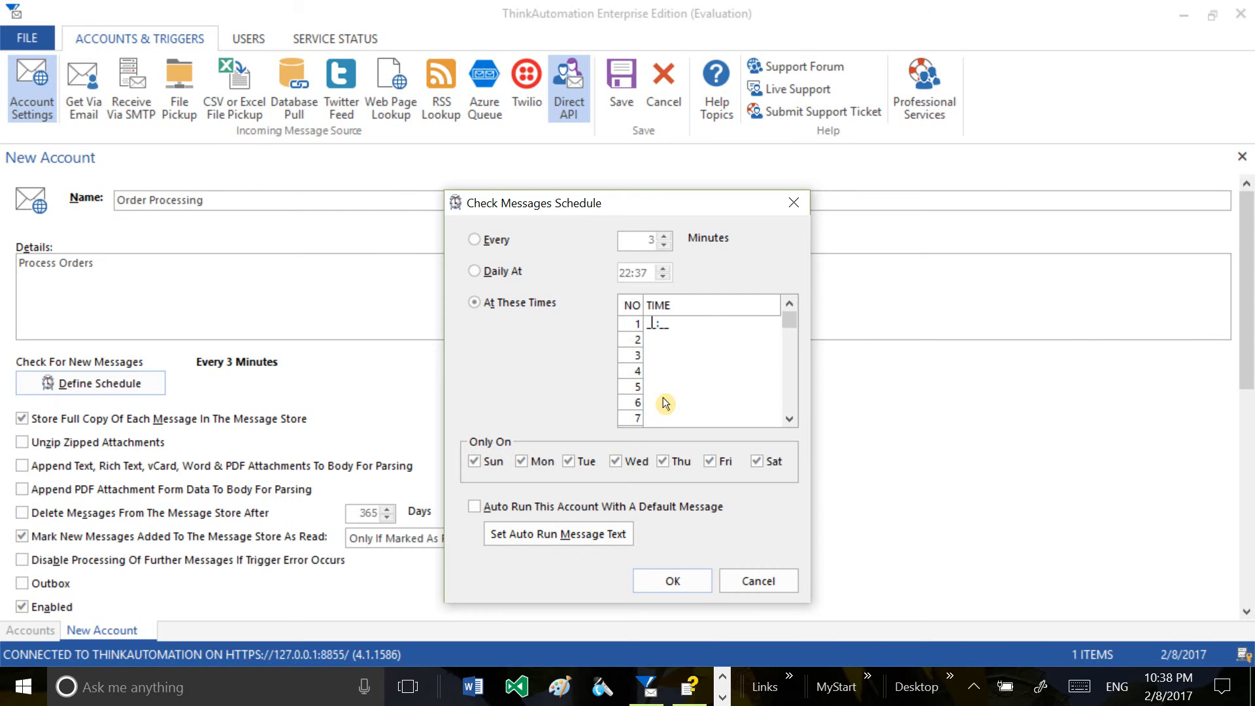
type("7:15")
left_click(661, 340)
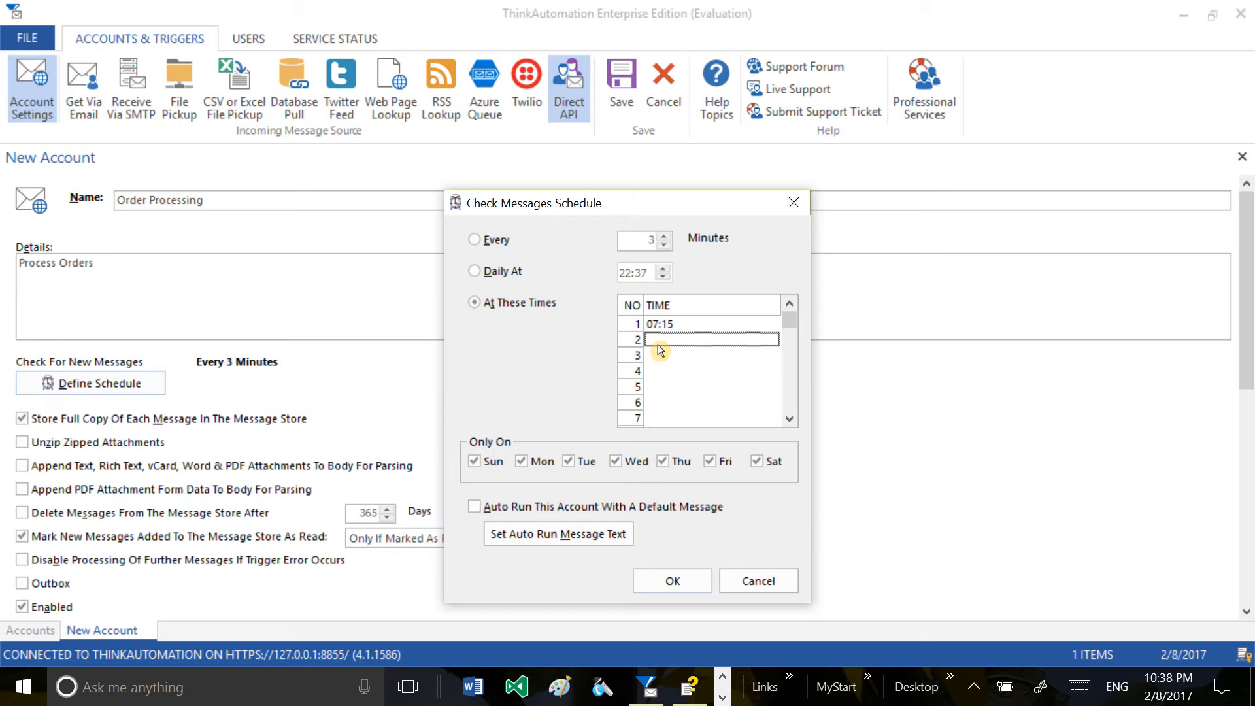
left_click(659, 345)
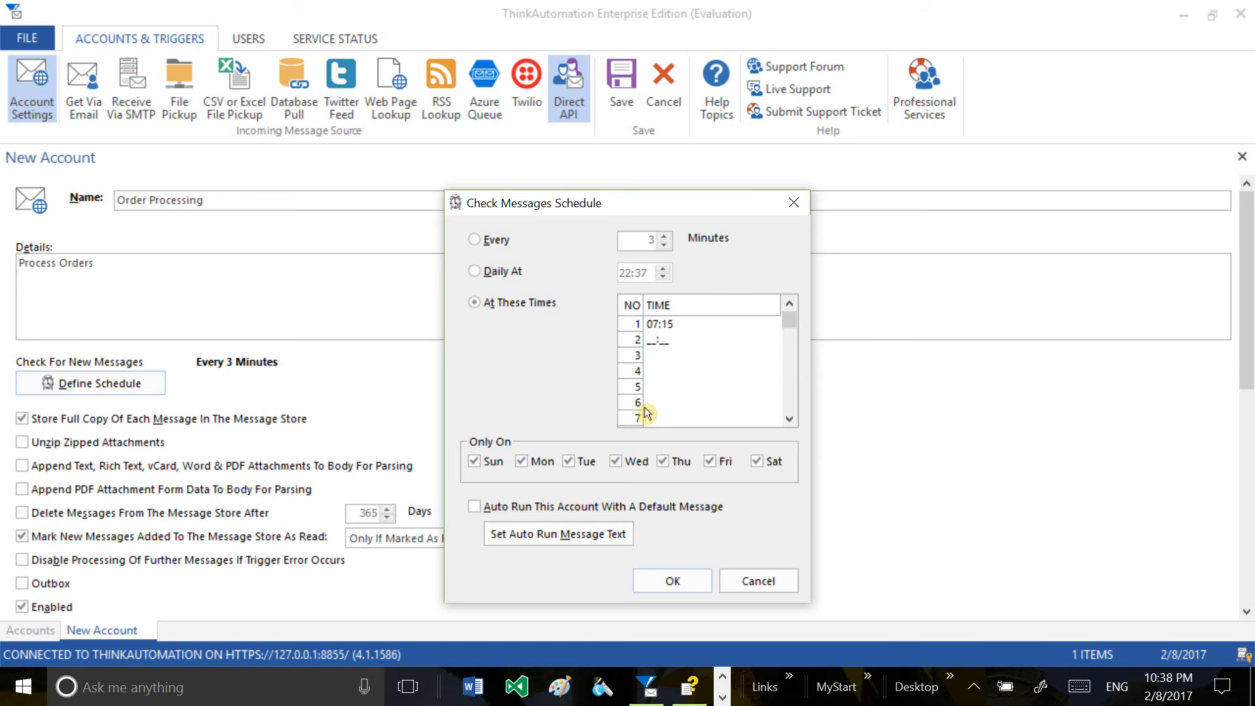
type("22:11")
key("BackSpace")
type("5")
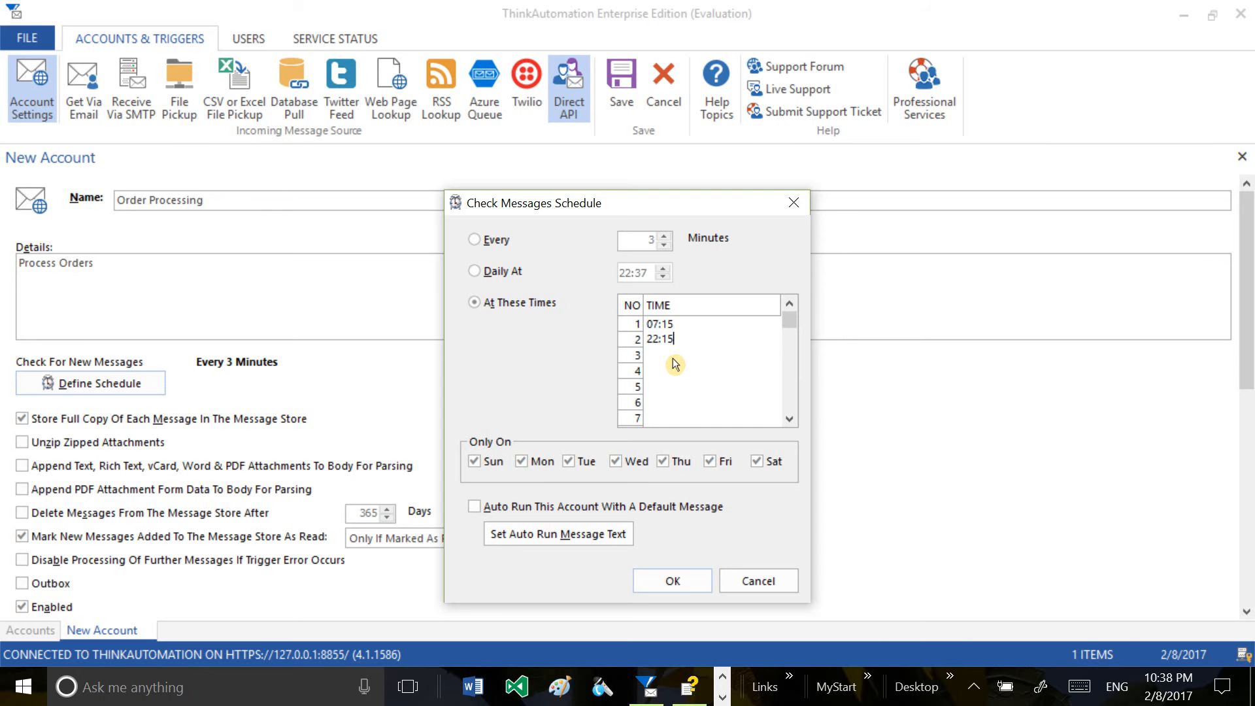
Exclude Sunday and Saturday from the message check schedule.
left_click(488, 460)
left_click(487, 465)
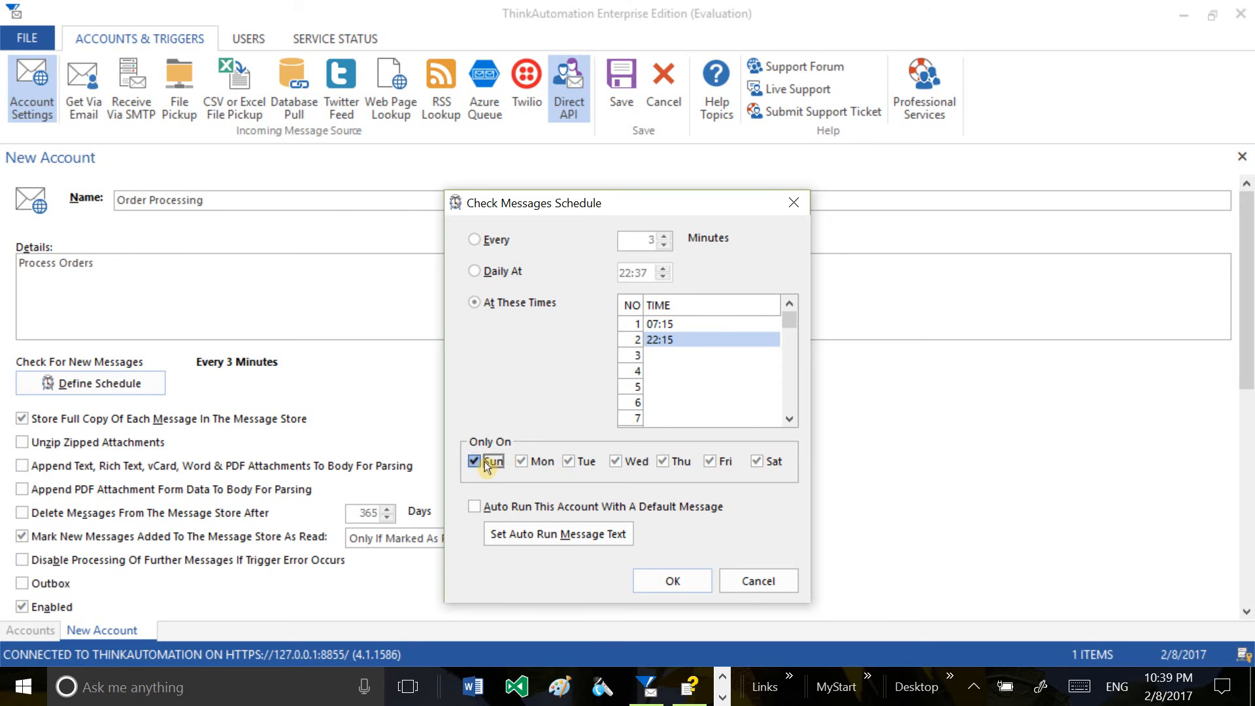
left_click(767, 465)
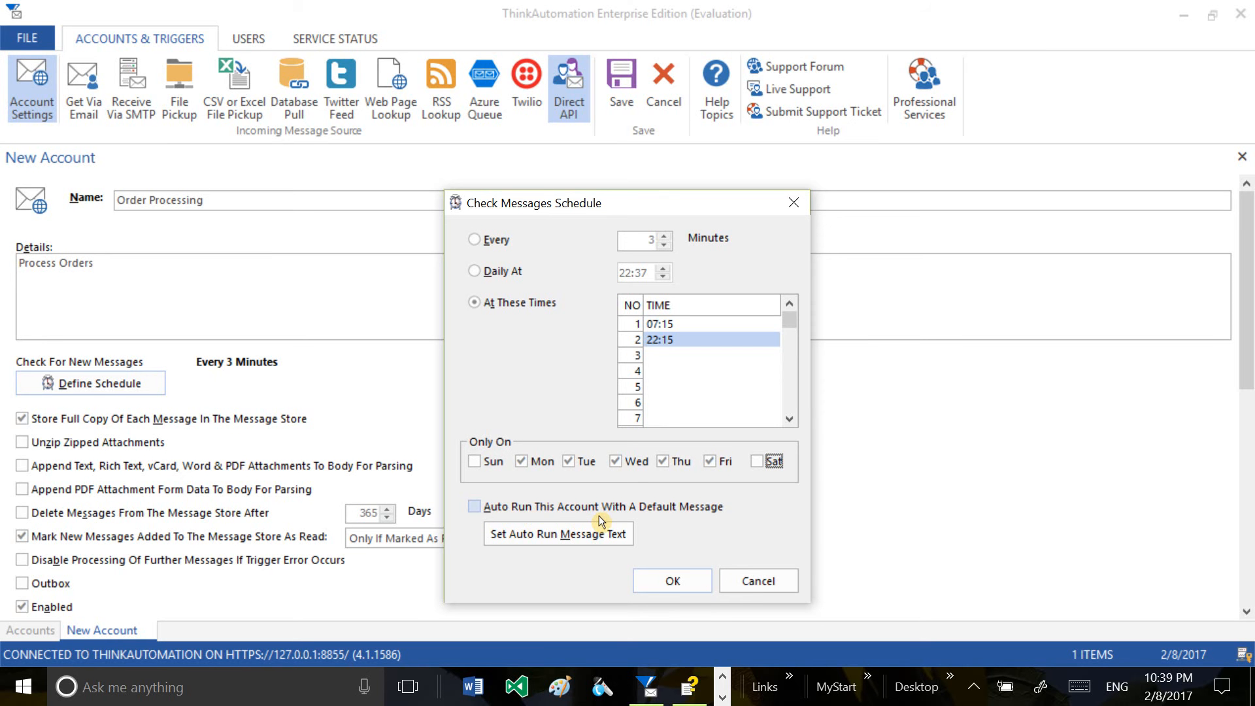
View the schedule's auto run message form without filling it in, and discard the schedule changes.
left_click(539, 540)
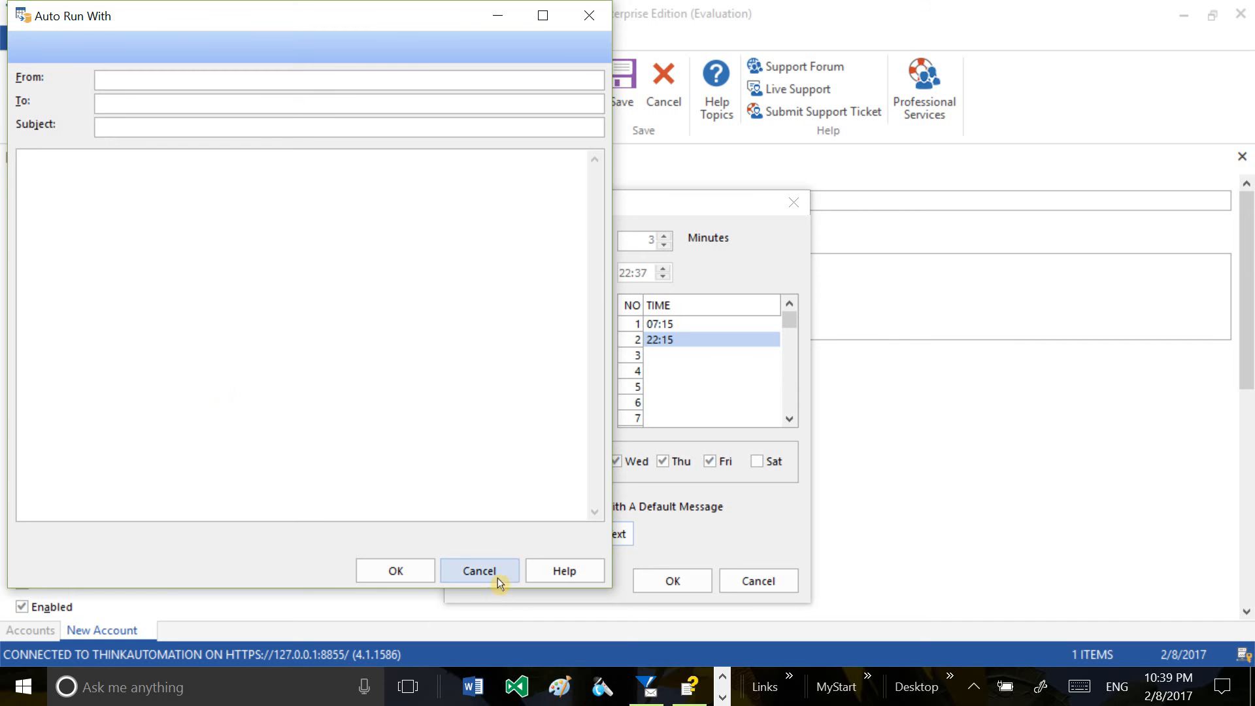
left_click(479, 570)
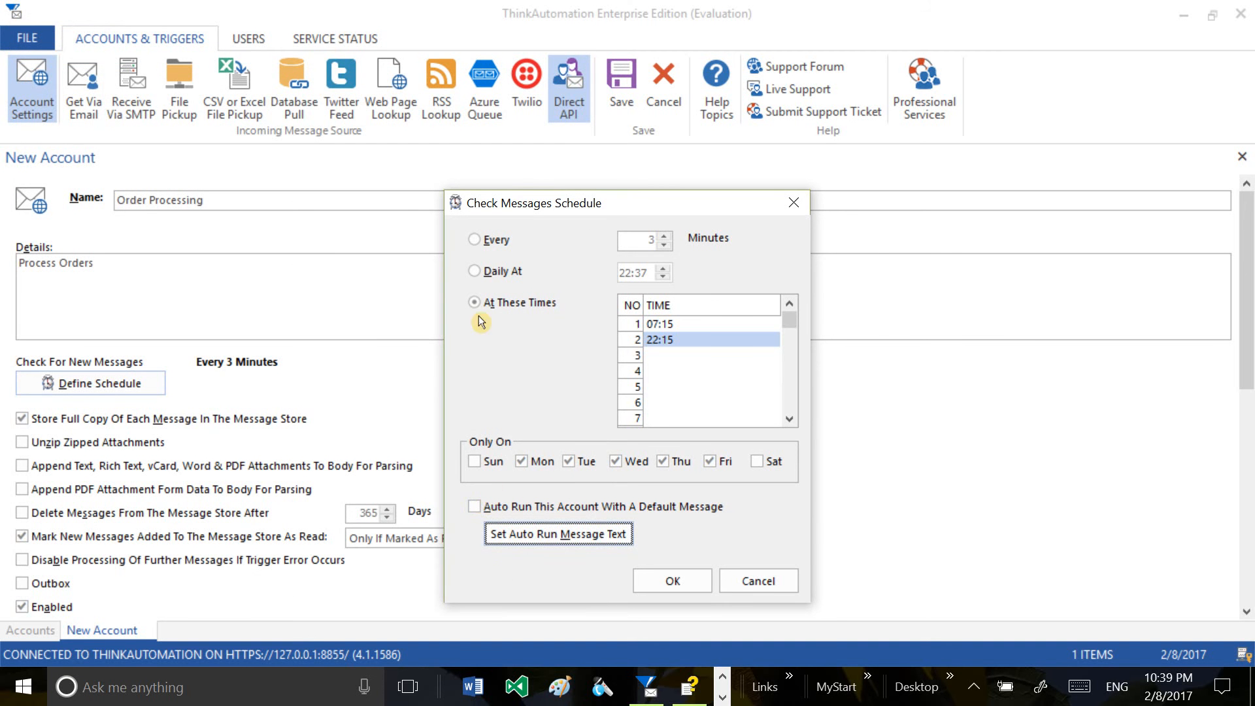
left_click(753, 581)
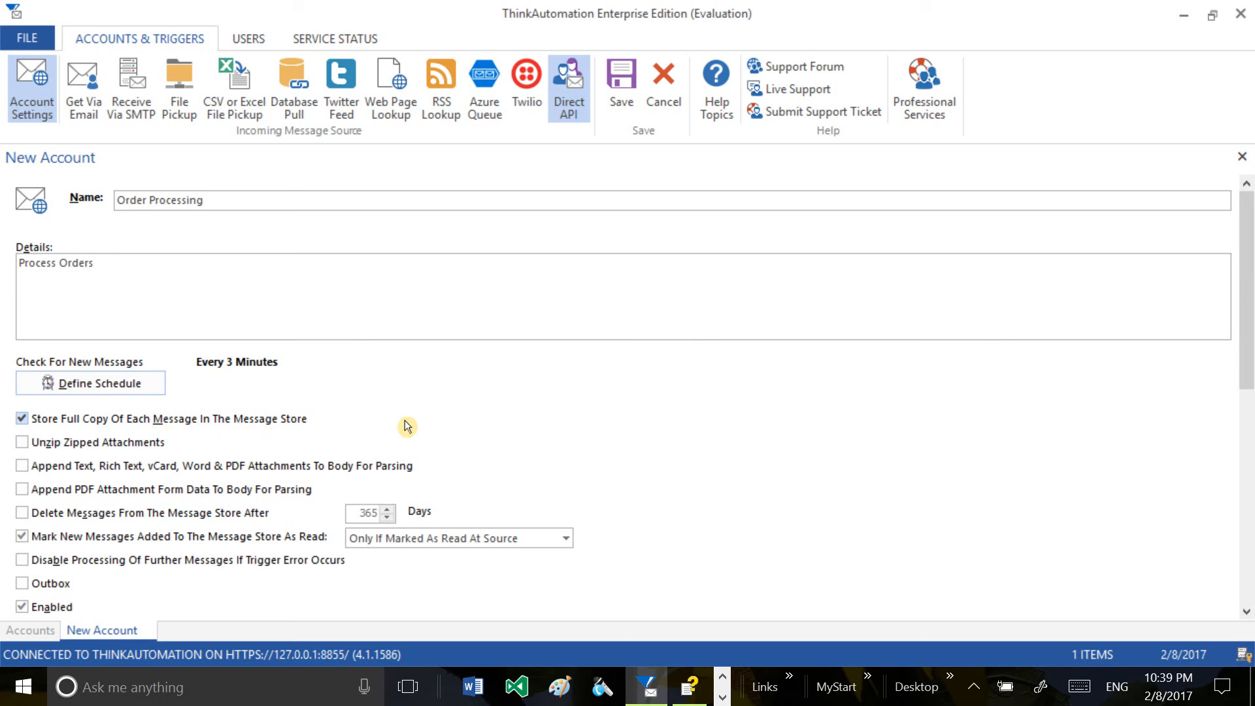
Review the remaining account settings and the available choices for marking new messages in the message store as read.
left_click_drag(1250, 293, 1250, 505)
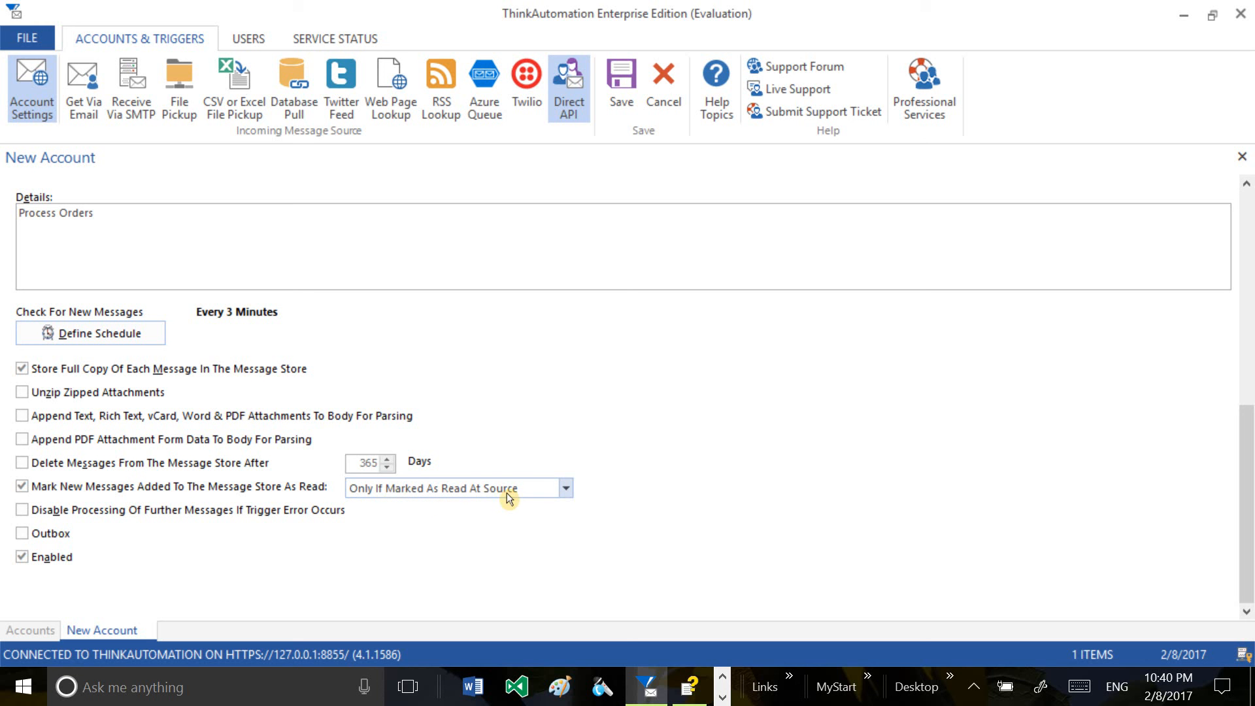
left_click(573, 492)
left_click(573, 492)
left_click(573, 493)
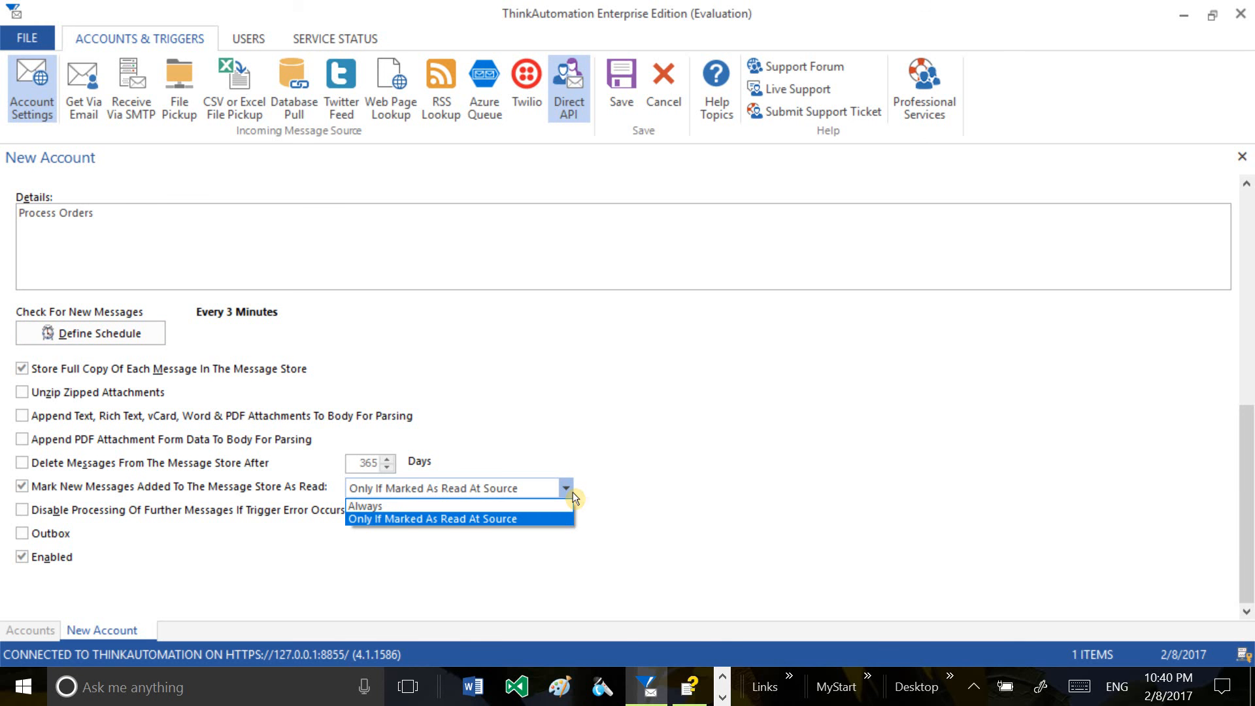
left_click(573, 492)
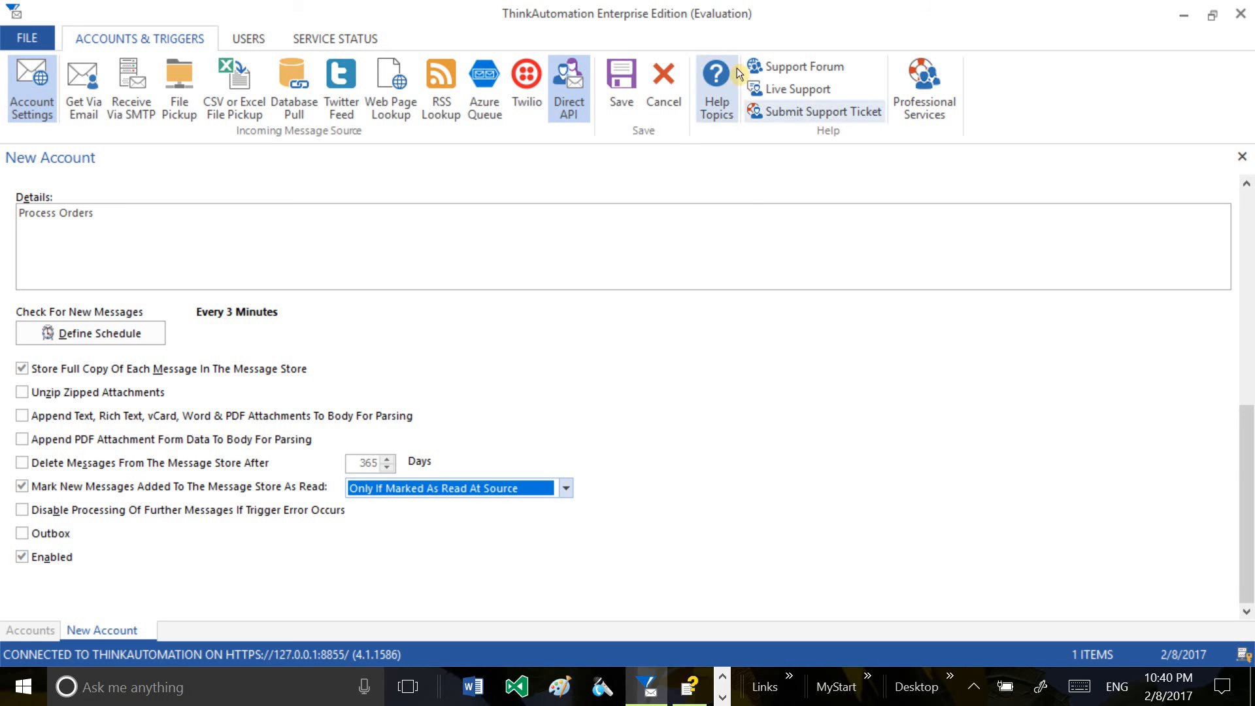
Save the new account without creating a trigger, and open the Order Processing account.
left_click(633, 76)
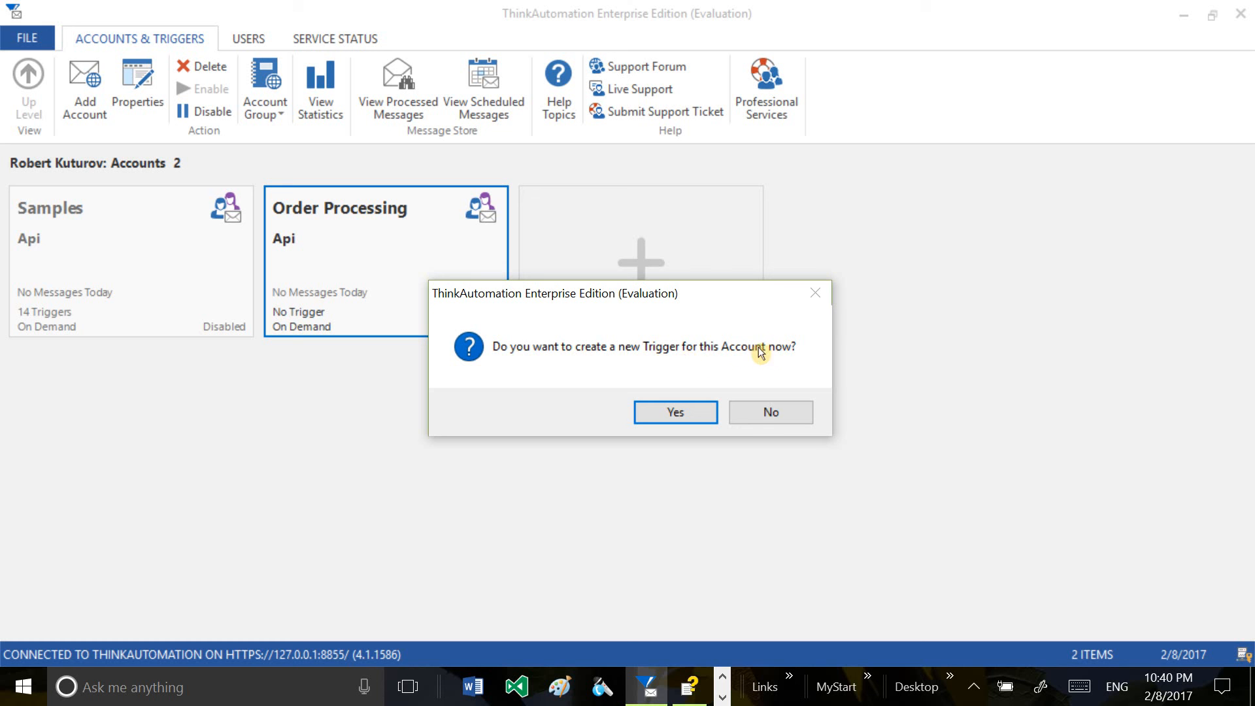
left_click(755, 416)
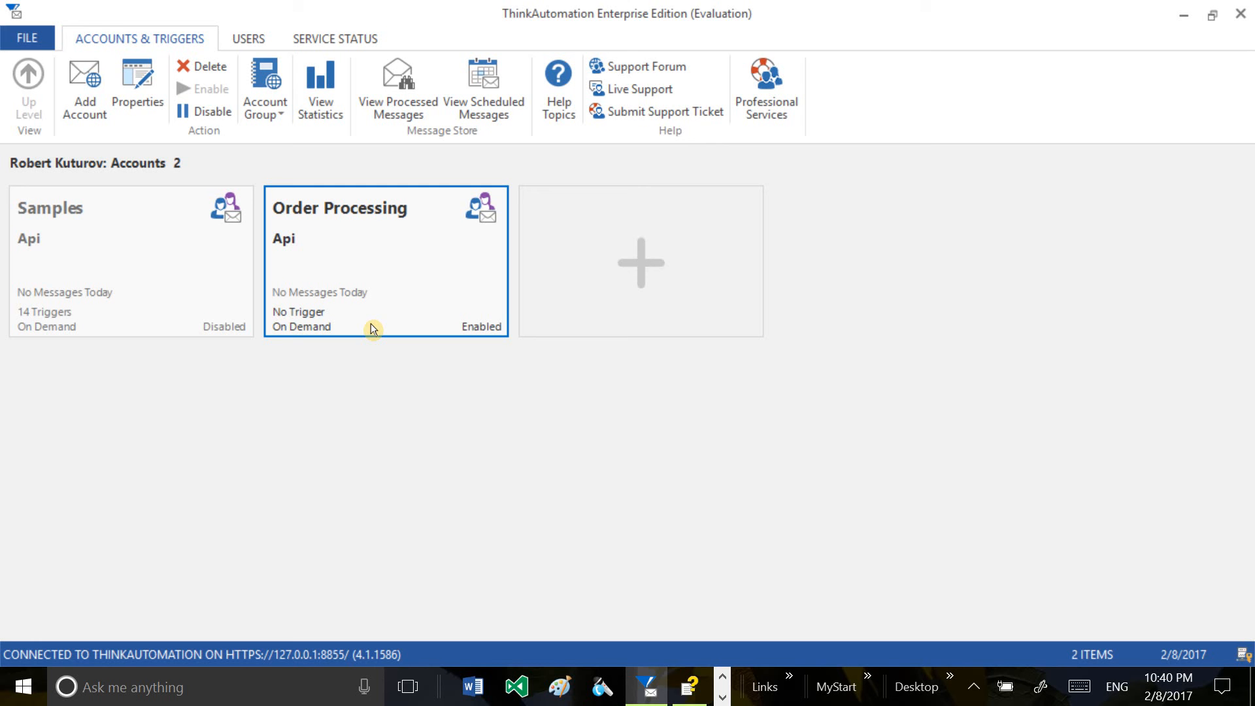
double_click(388, 290)
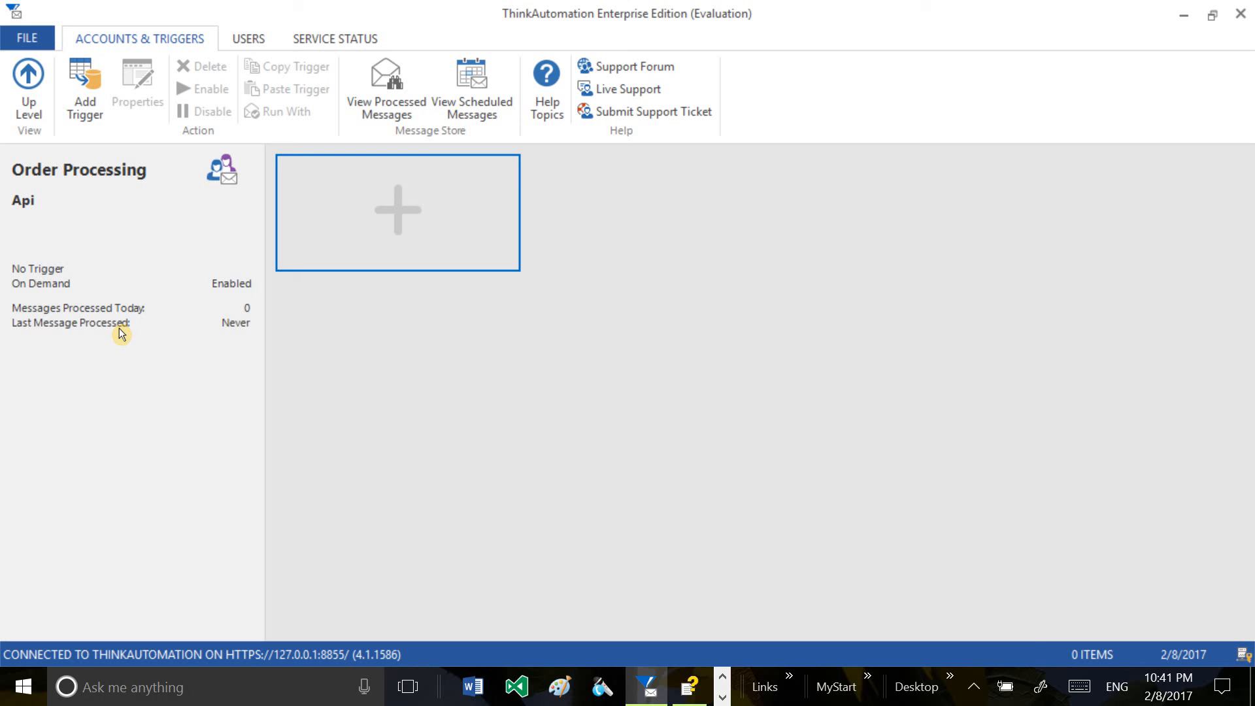
left_click(976, 686)
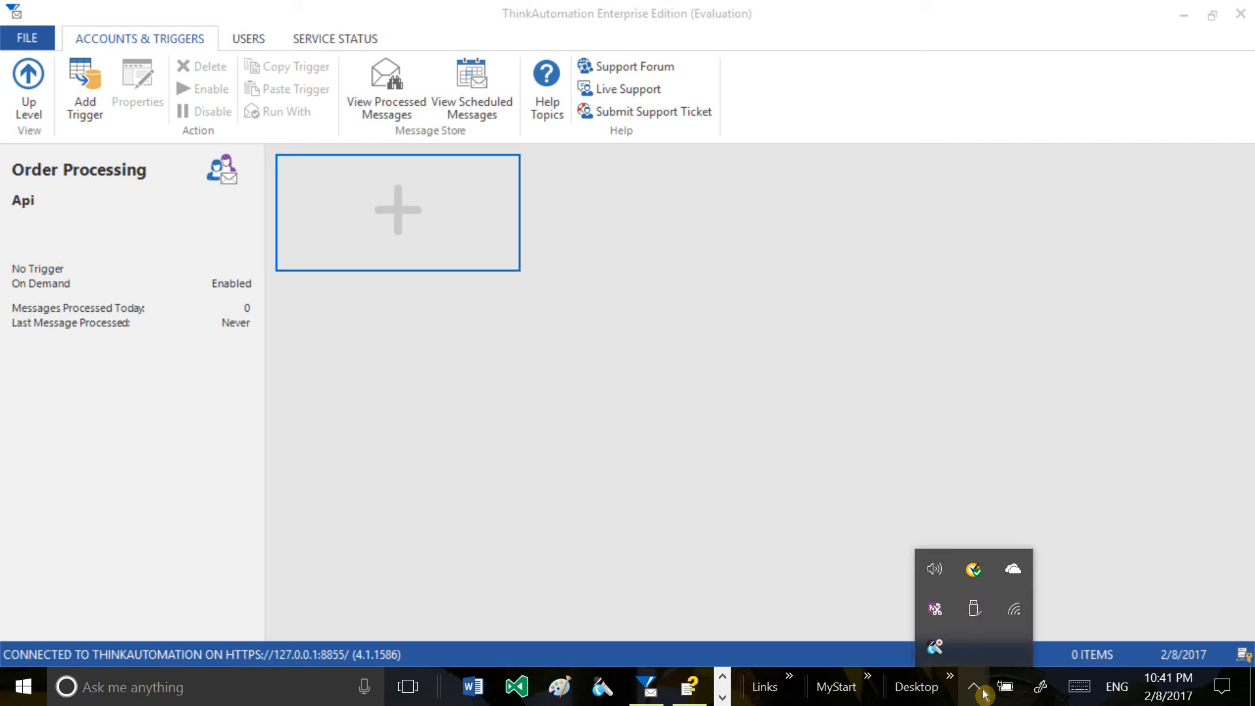